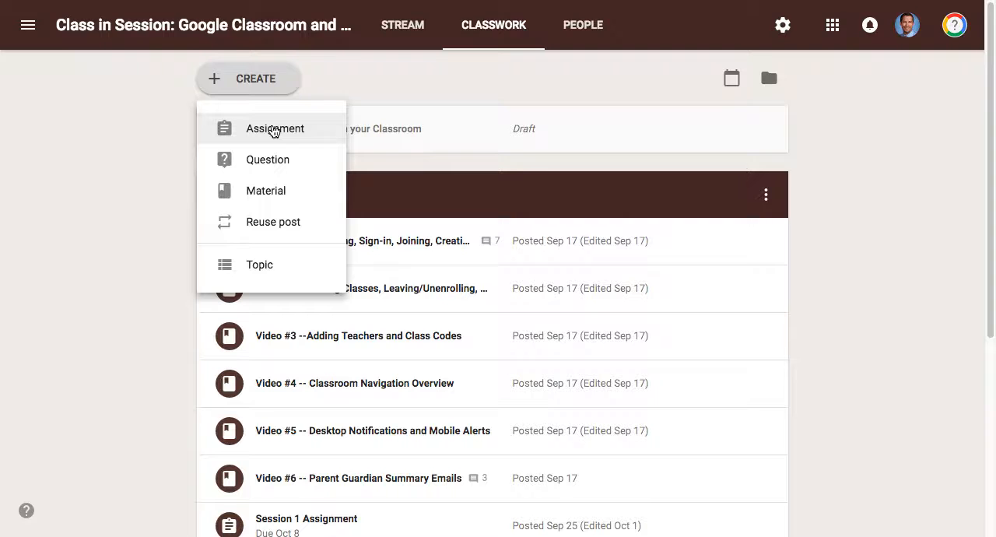
# - Start a new assignment and review the classes and students it can be assigned to, keeping the current class and all students
pyautogui.click(274, 131)
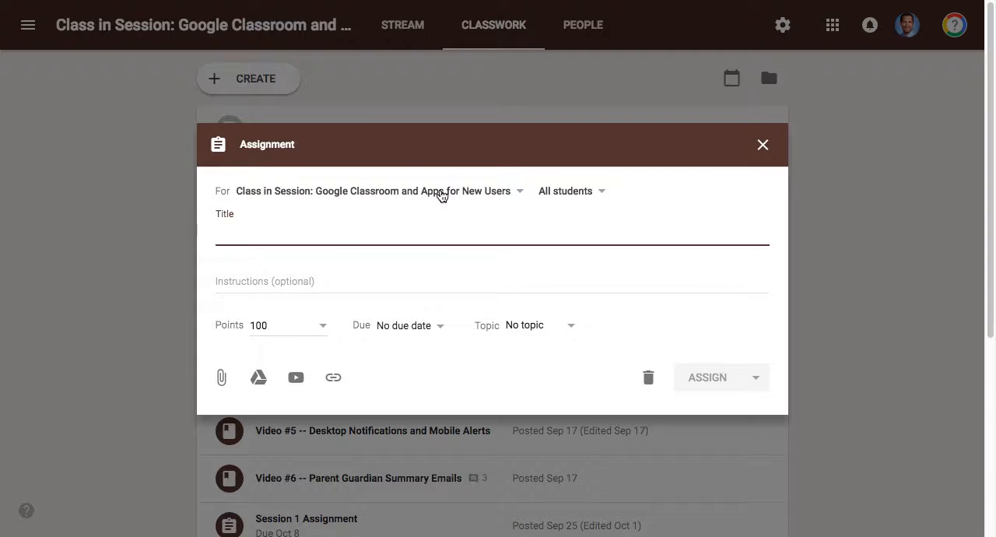
pyautogui.click(346, 2)
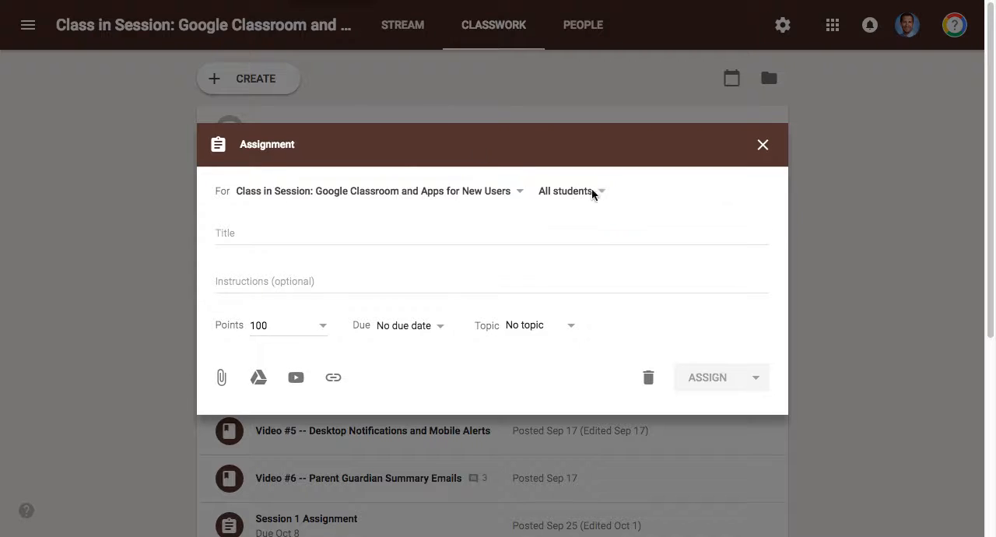
pyautogui.click(467, 198)
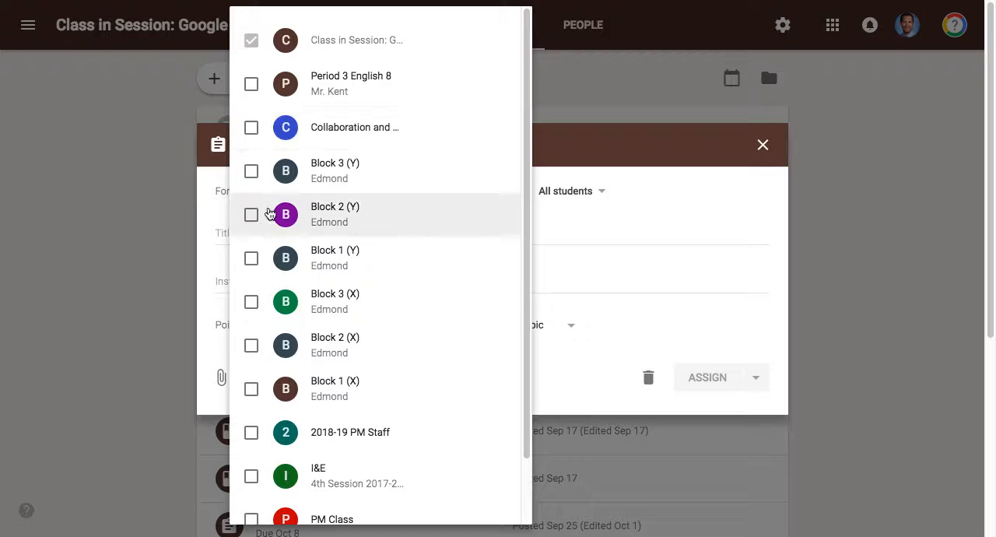
pyautogui.click(163, 242)
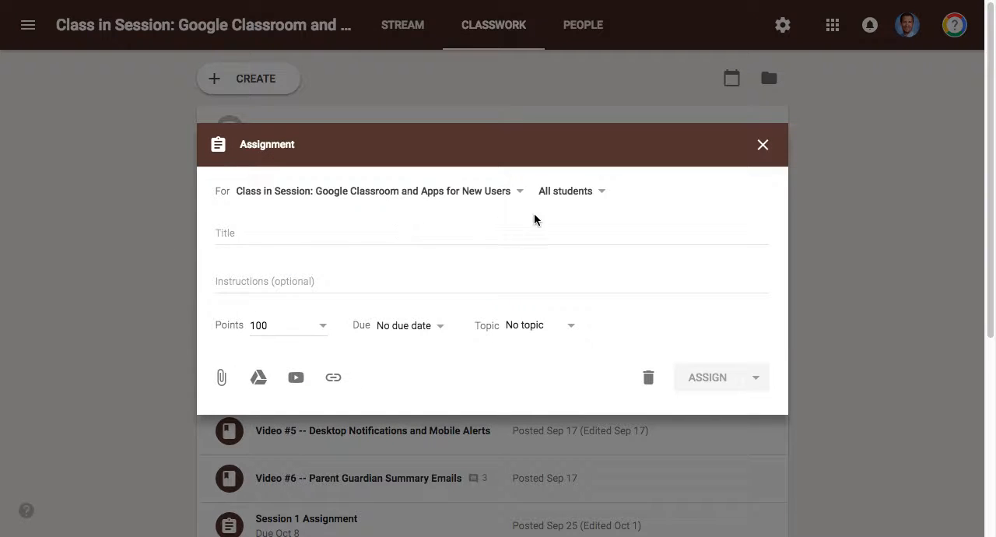
pyautogui.click(596, 195)
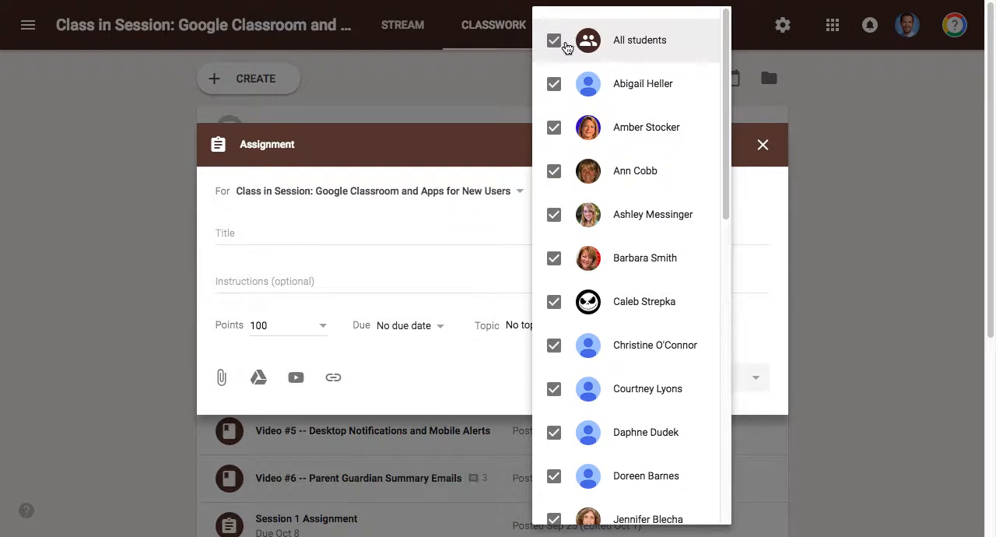
pyautogui.click(508, 94)
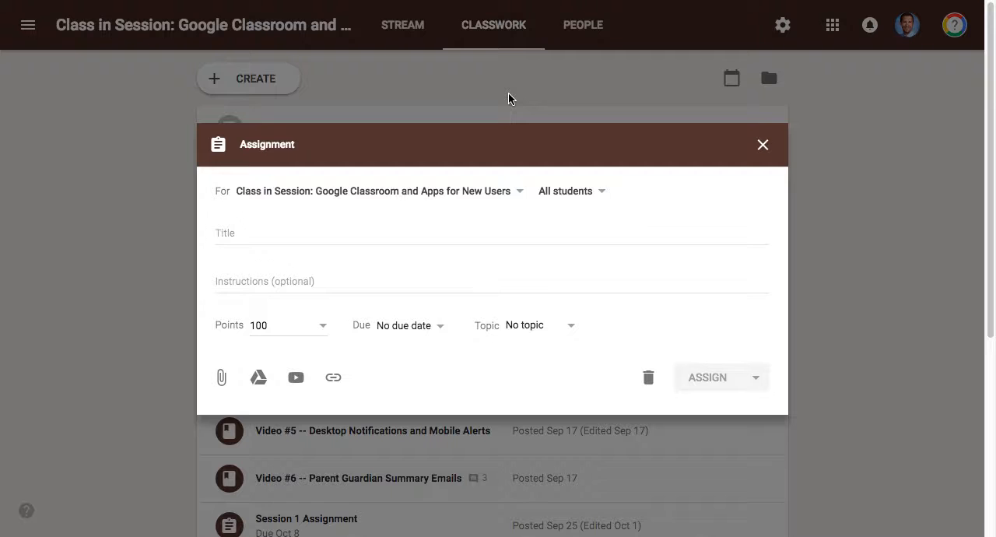
# - Title the assignment "Sample"
pyautogui.click(331, 233)
pyautogui.write('Samp')
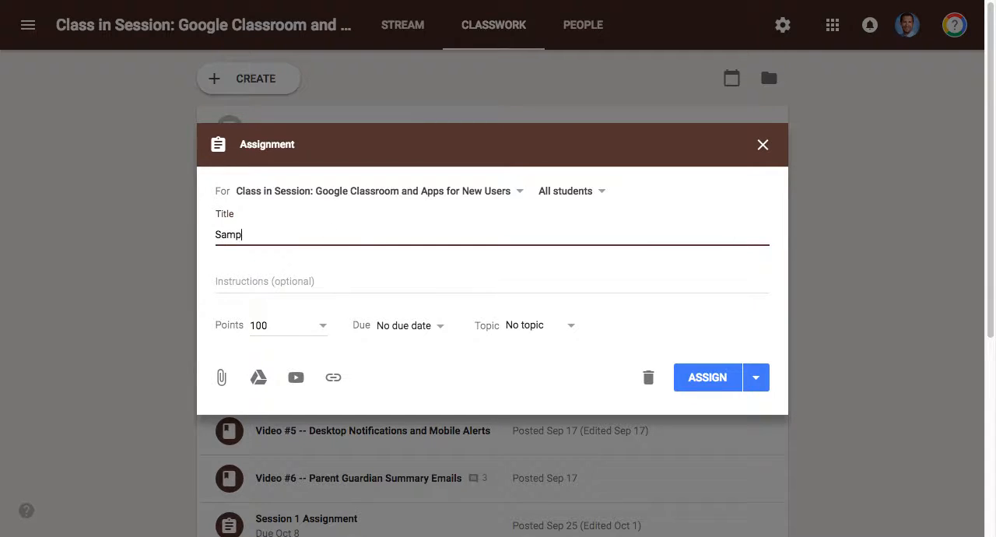
pyautogui.write('le')
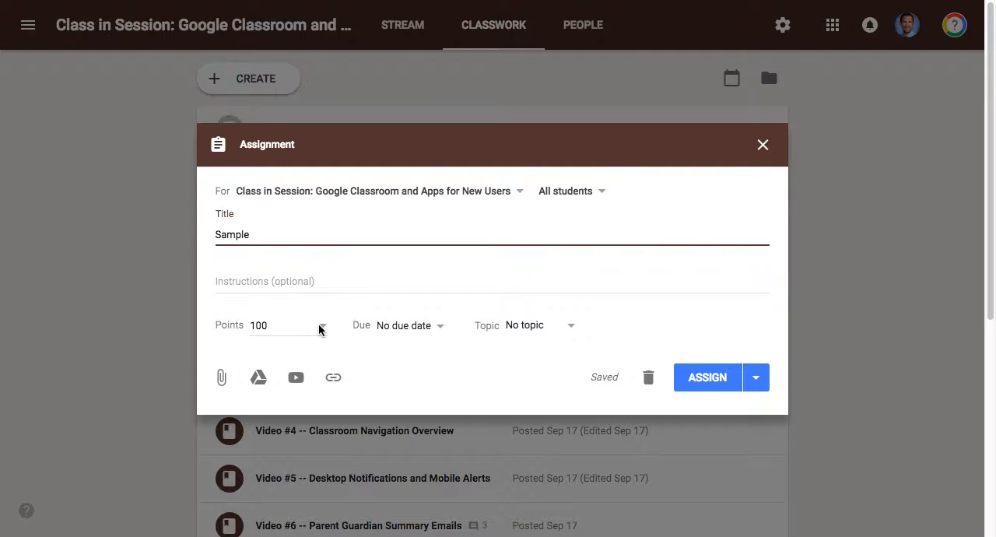
# - Set the assignment's due date to Oct 5, 2018, with no due time
pyautogui.click(441, 333)
pyautogui.click(434, 378)
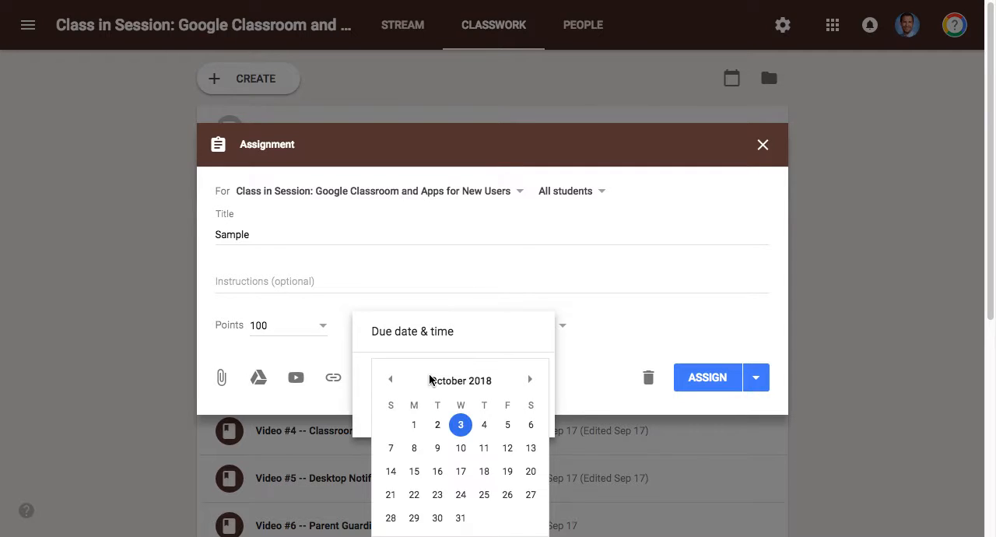
pyautogui.click(508, 425)
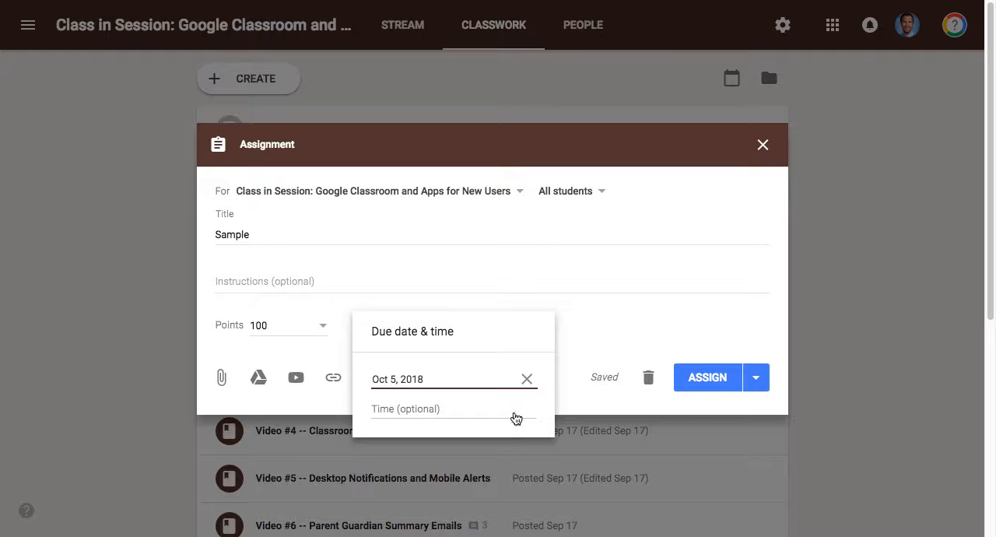
pyautogui.click(589, 283)
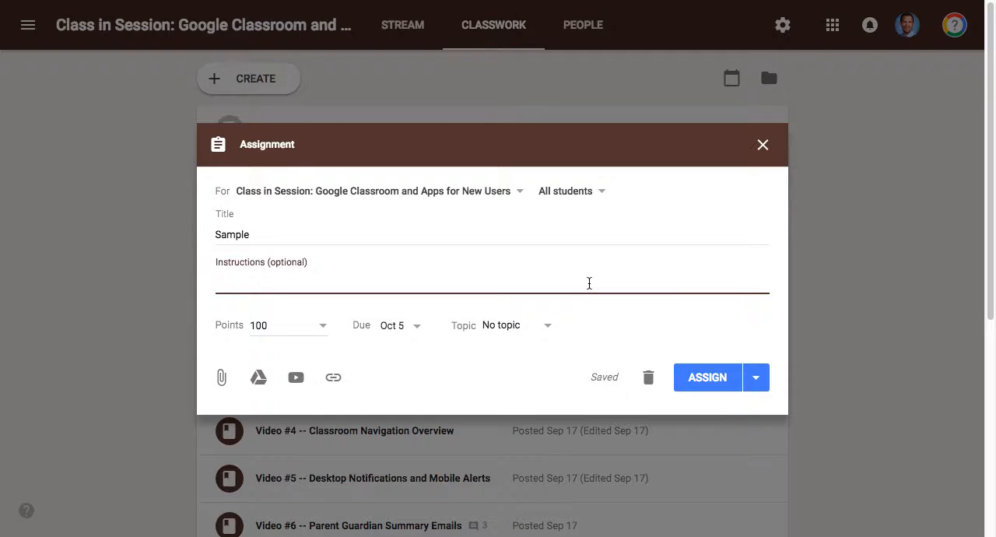
# - View the topic choices and the form for attaching a link, leaving both without choosing or adding anything
pyautogui.click(542, 328)
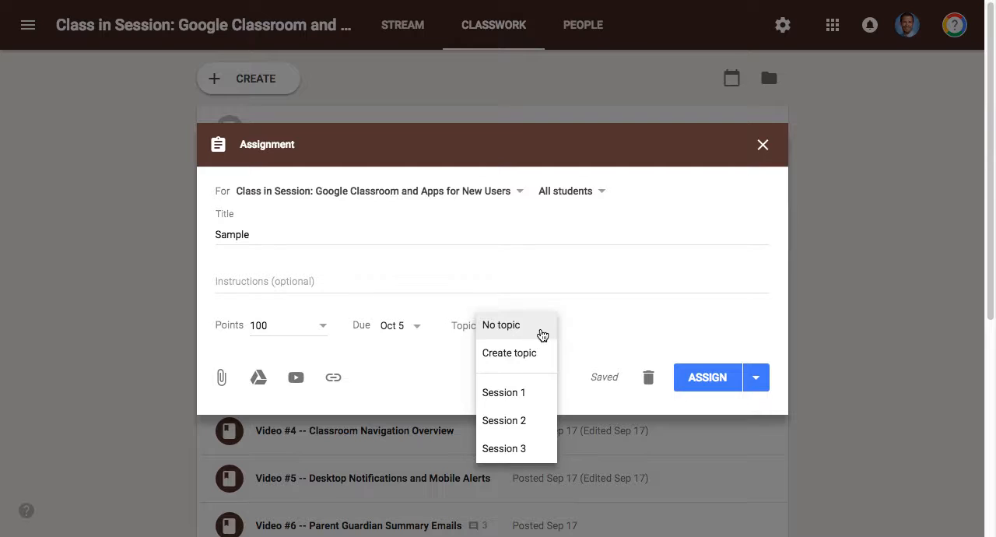
pyautogui.click(604, 308)
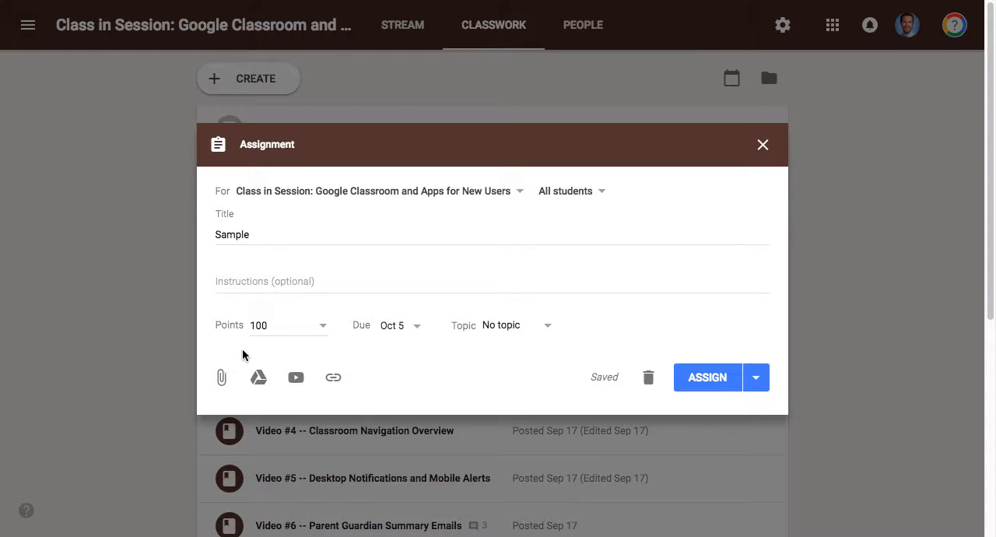
pyautogui.click(333, 377)
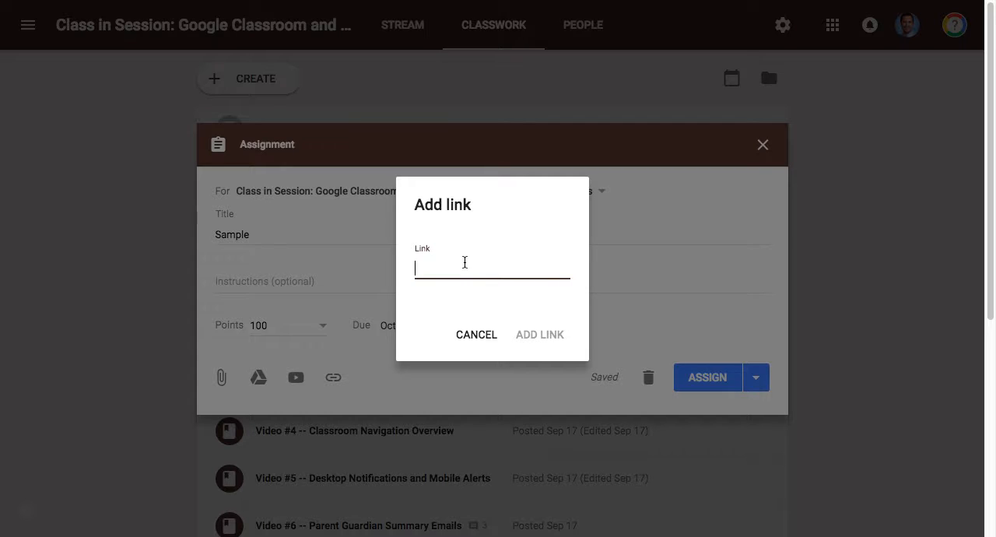
pyautogui.click(487, 340)
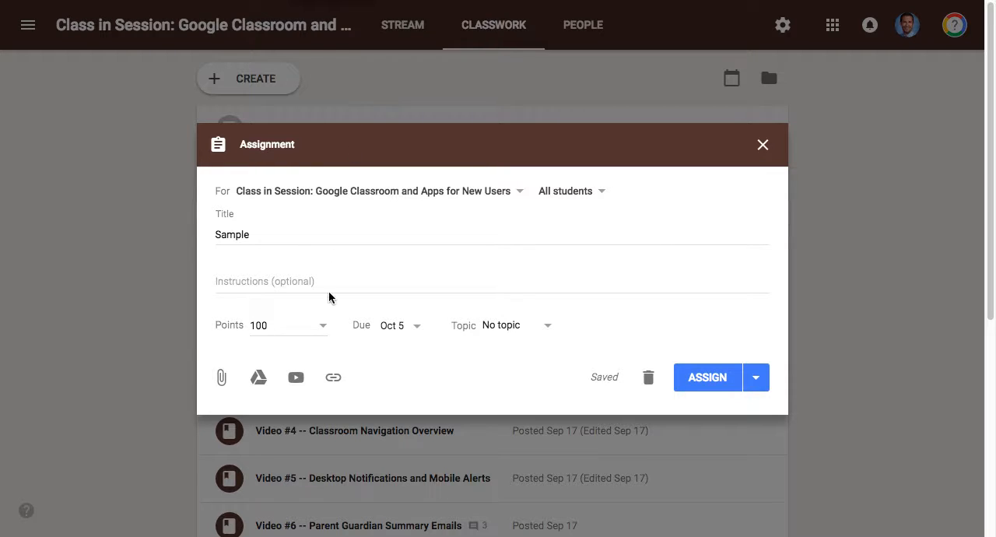
pyautogui.click(296, 378)
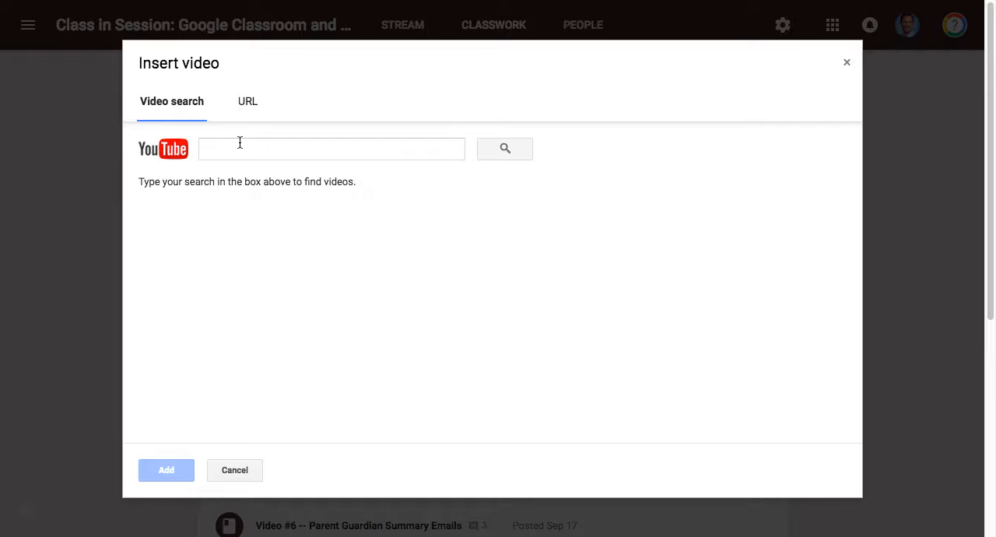
pyautogui.click(250, 104)
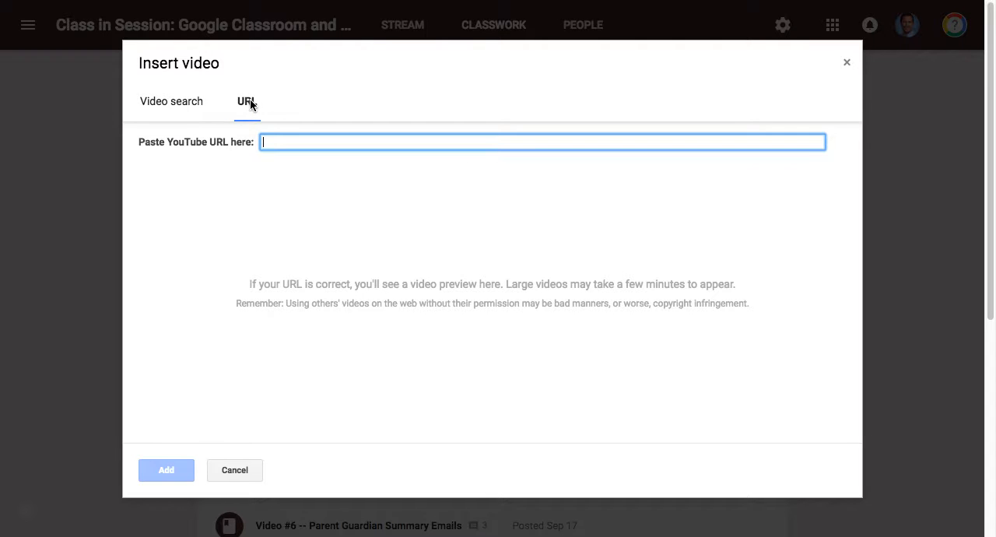
pyautogui.write('https://www.youtube.com/watch?v=uoSBVNUO2LU')
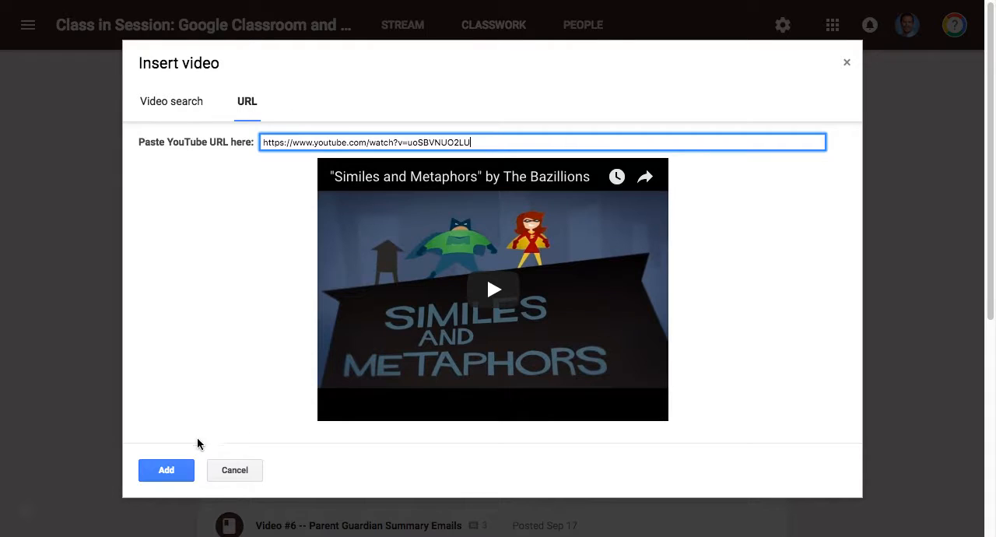
pyautogui.click(167, 470)
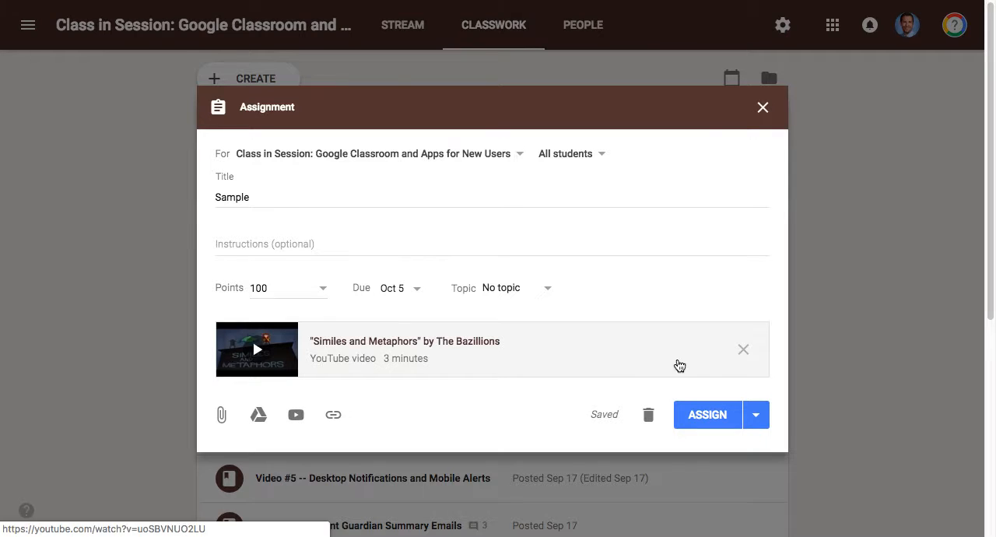
pyautogui.click(742, 349)
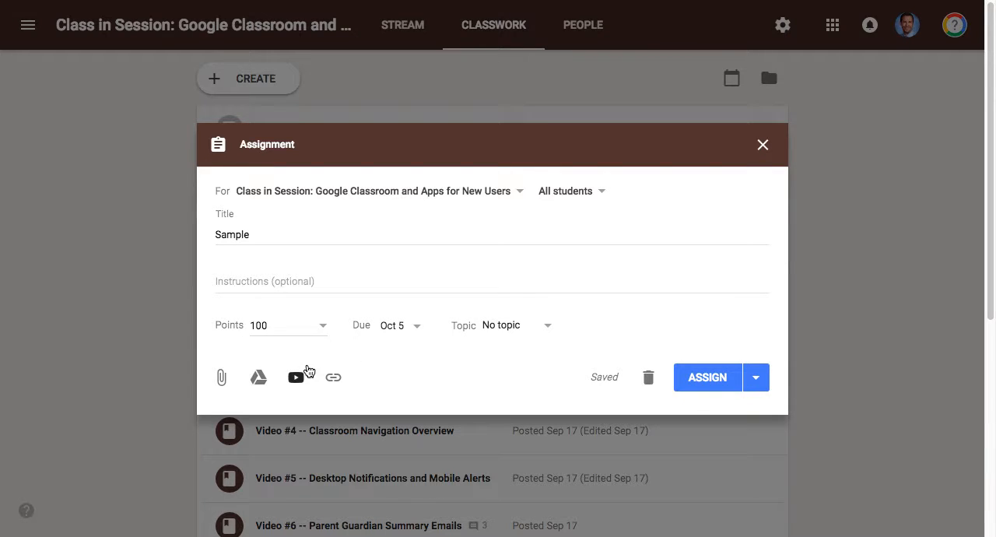
# - Attach the recent Drive file I&E & RoundUp Roster 2018, view its student access options, and remove the file again
pyautogui.click(257, 378)
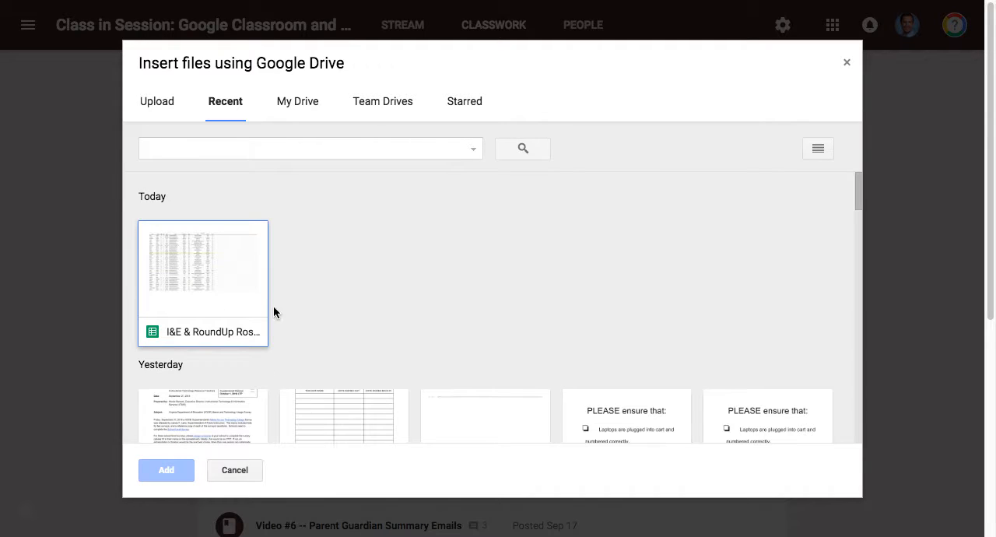
pyautogui.doubleClick(211, 282)
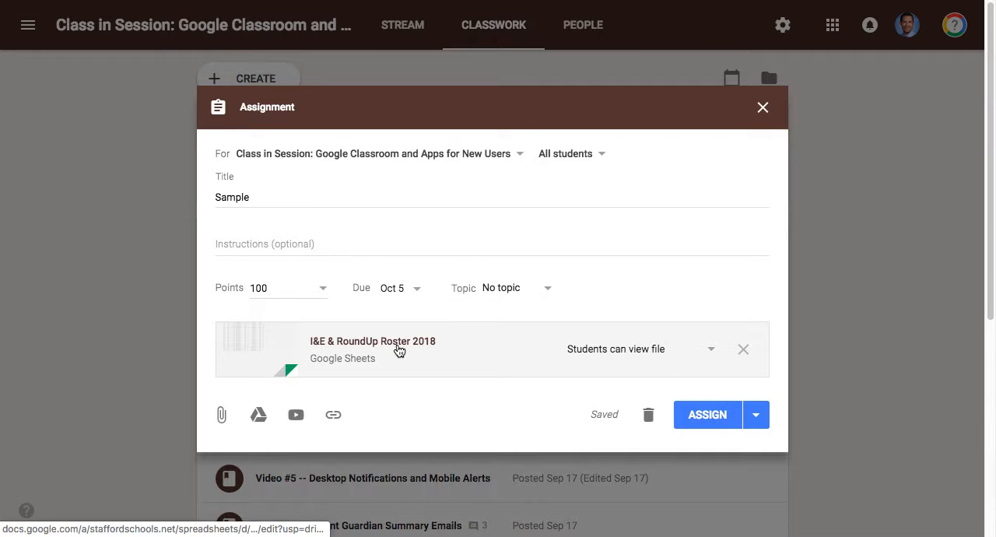
pyautogui.click(708, 351)
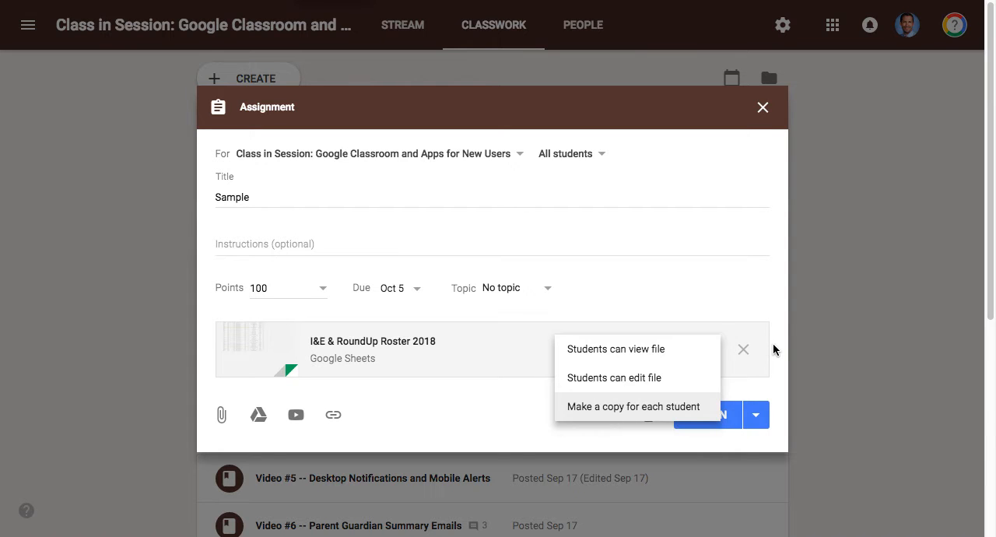
pyautogui.click(747, 350)
pyautogui.click(743, 349)
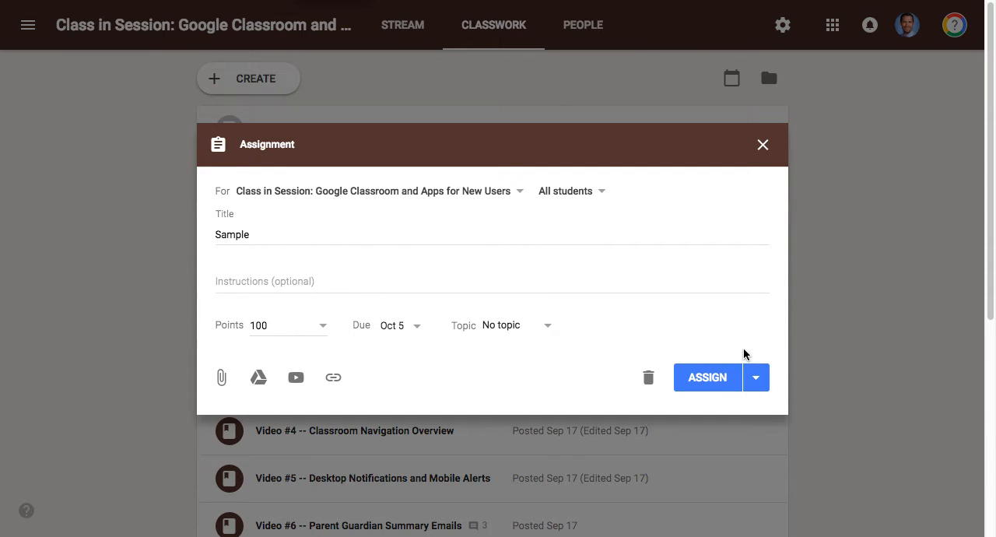
# - View the option for uploading attachments from the computer and cancel without adding a file
pyautogui.click(223, 380)
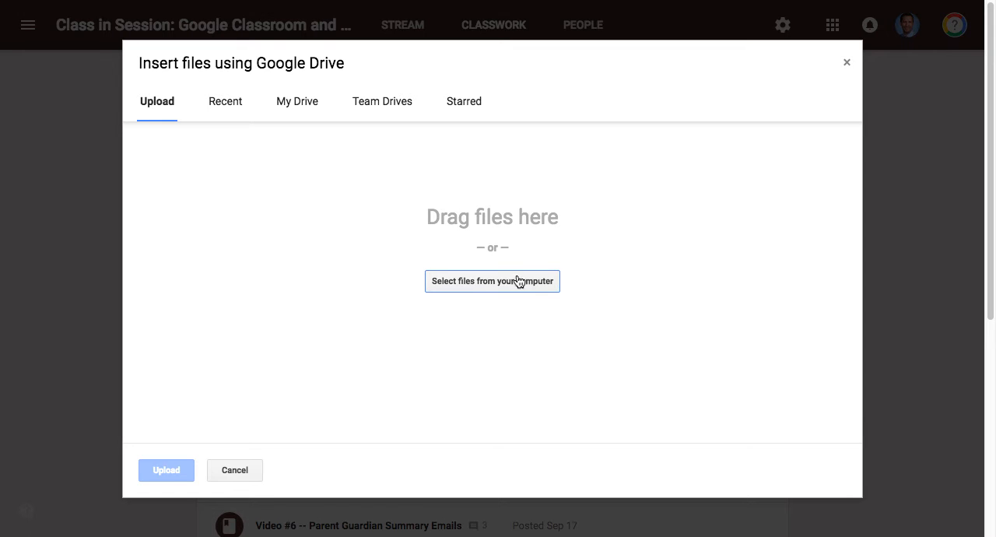
pyautogui.click(232, 476)
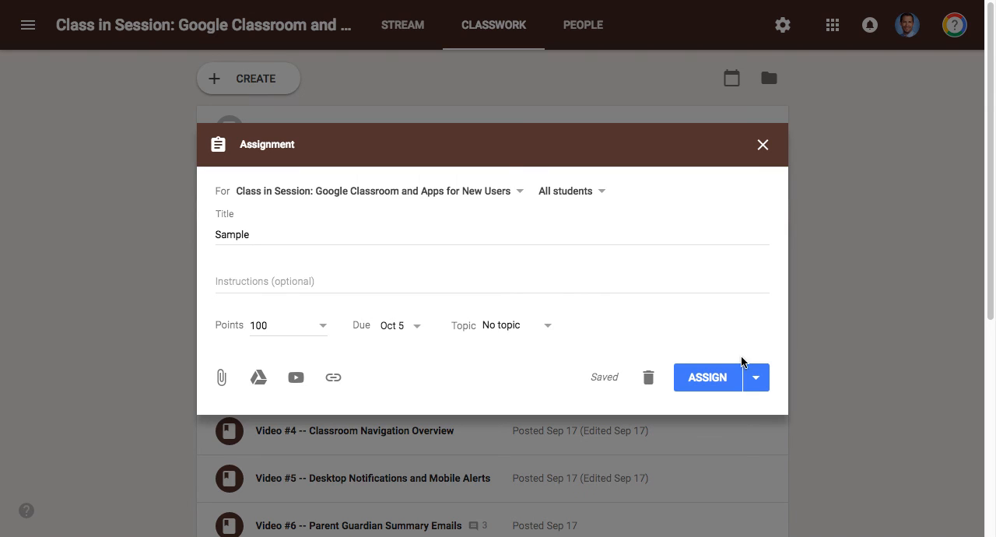
# - Close the Sample assignment without assigning it and open the choices for creating another classwork item
pyautogui.click(763, 146)
pyautogui.click(267, 81)
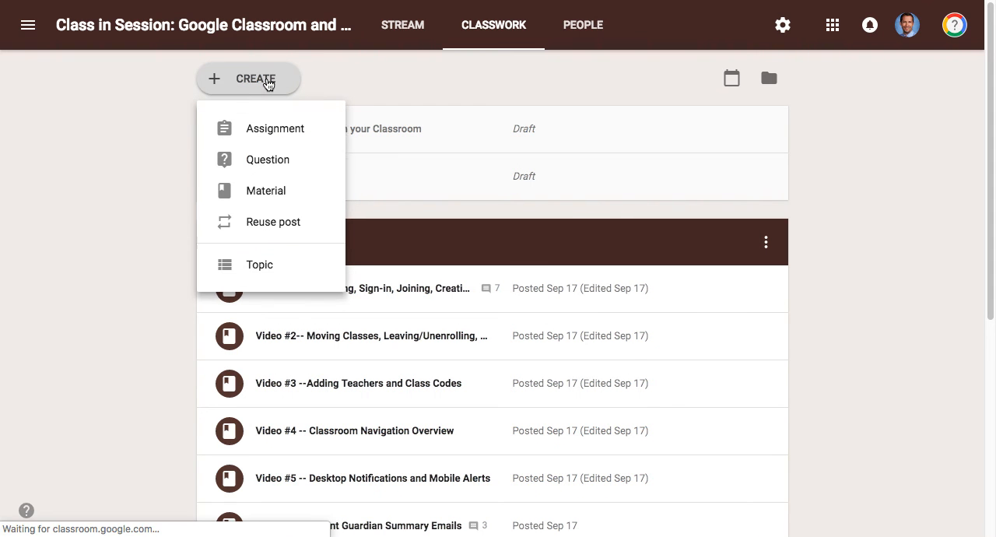